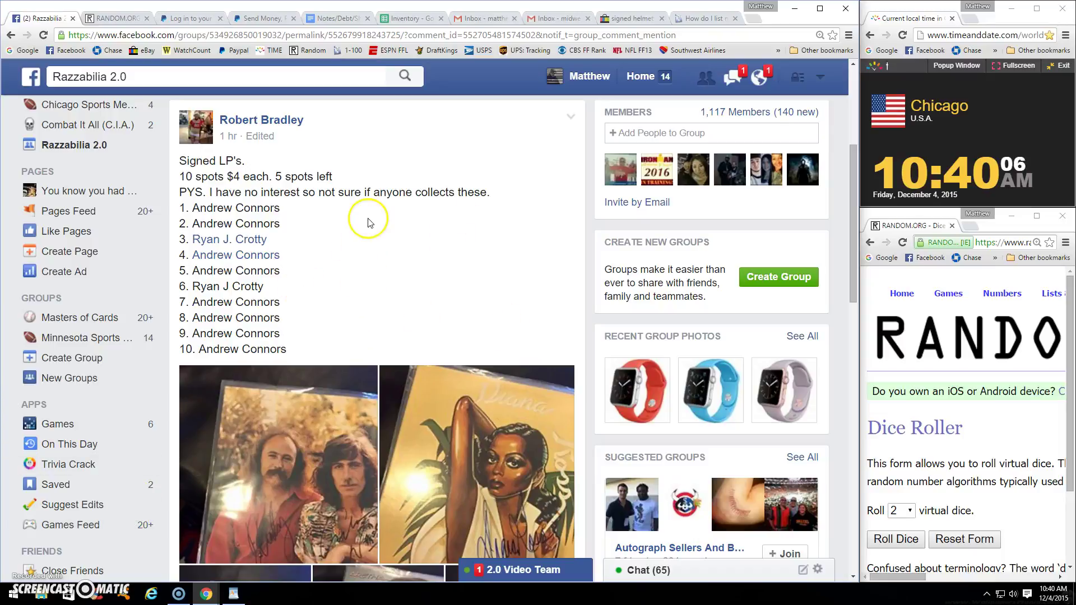
scroll(376, 216, down, 3)
scroll(373, 211, up, 1)
scroll(373, 211, up, 2)
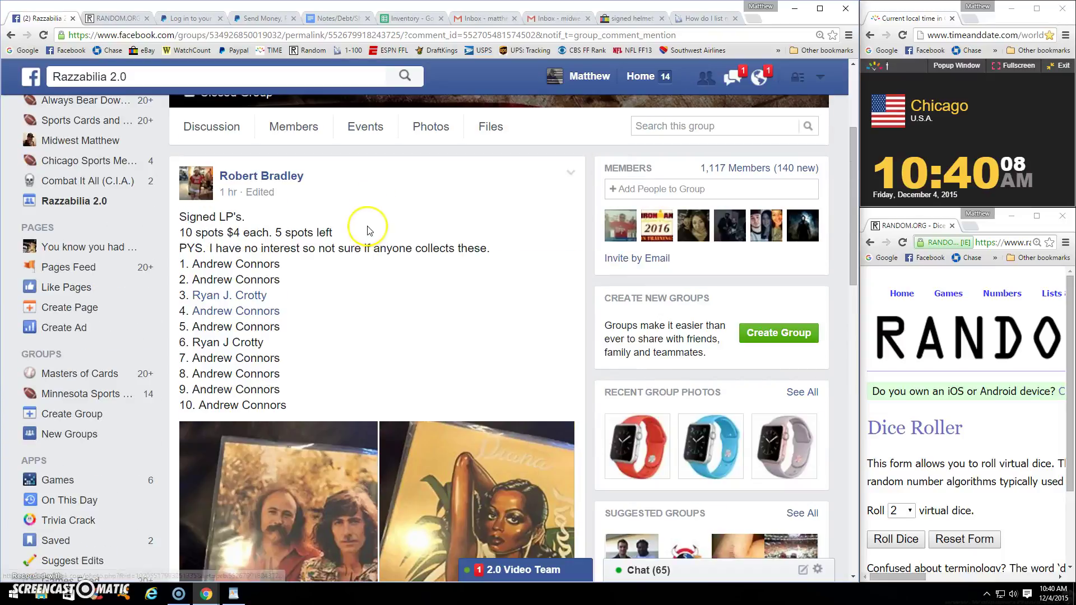
Step: Copy the ten numbered spots from the signed LP's post and begin a comment on it
drag(178, 263, 309, 401)
key(ctrl+c)
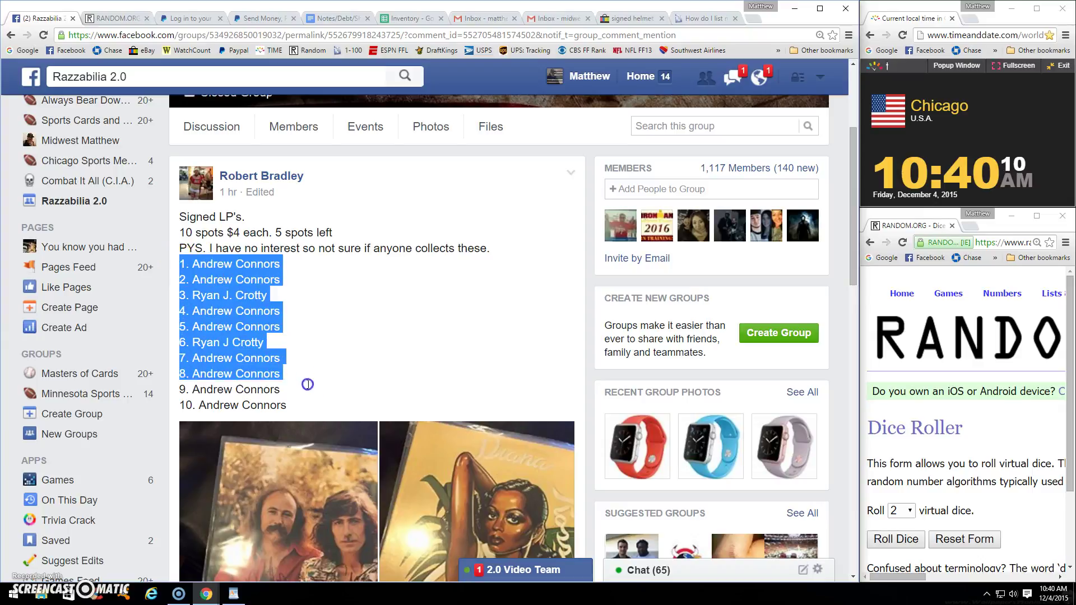
right_click(237, 363)
click(373, 336)
scroll(372, 336, down, 5)
scroll(367, 348, down, 5)
click(331, 479)
text(LIVE)
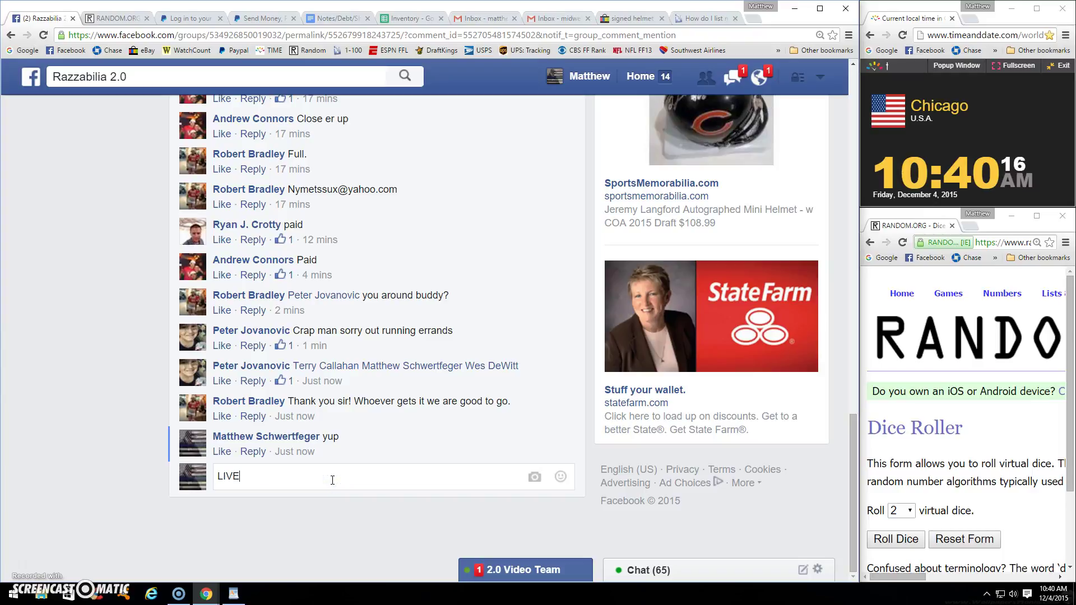
Step: Post the LIVE comment, roll the dice (3), and paste the spot list into the randomizer
key(Return)
click(886, 544)
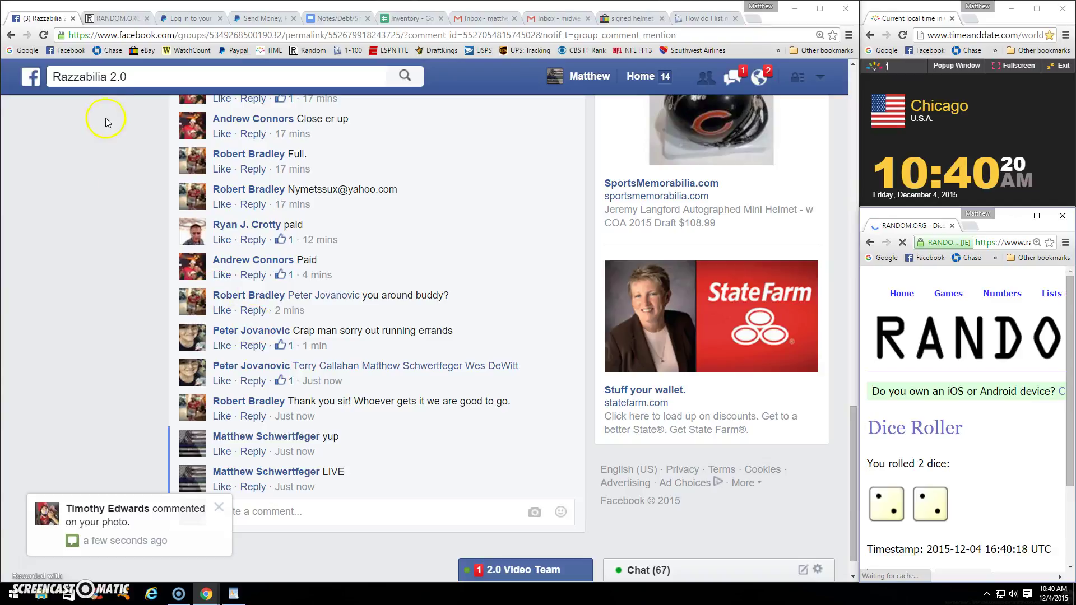
scroll(882, 446, down, 2)
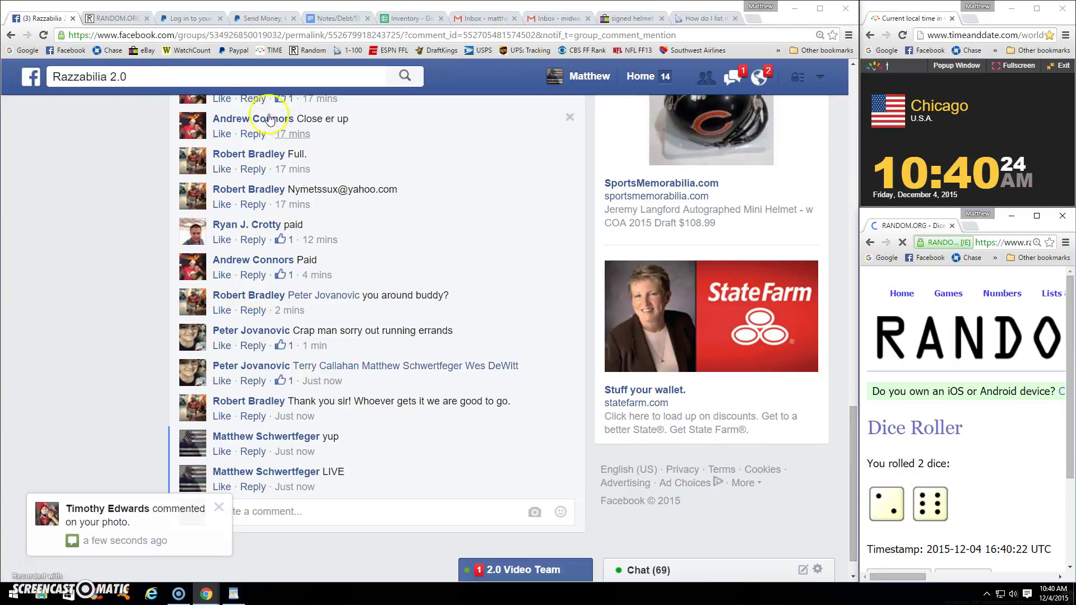
click(119, 17)
right_click(152, 387)
click(197, 454)
click(30, 385)
scroll(34, 378, down, 3)
Step: Randomize the pasted ten-spot list, then reshuffle it five more times with Again!
click(123, 477)
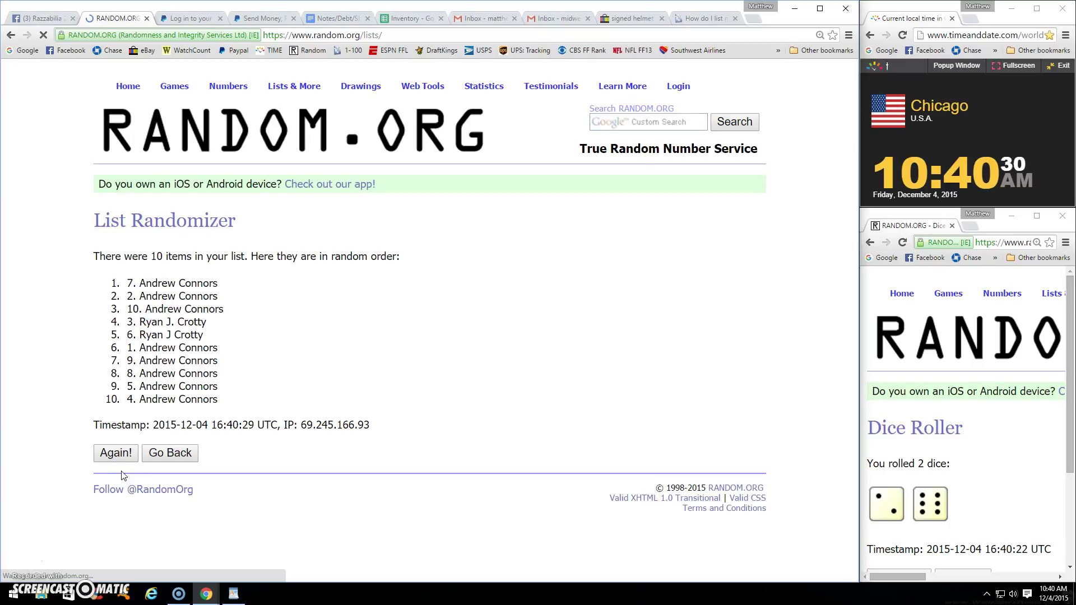
click(113, 453)
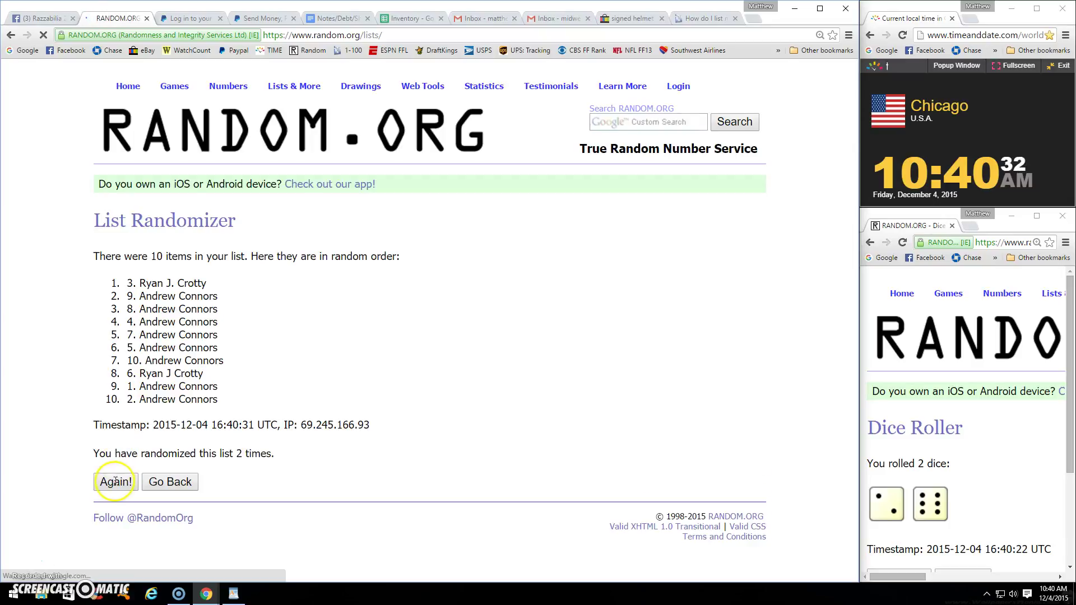
click(113, 483)
click(113, 482)
click(114, 483)
click(114, 483)
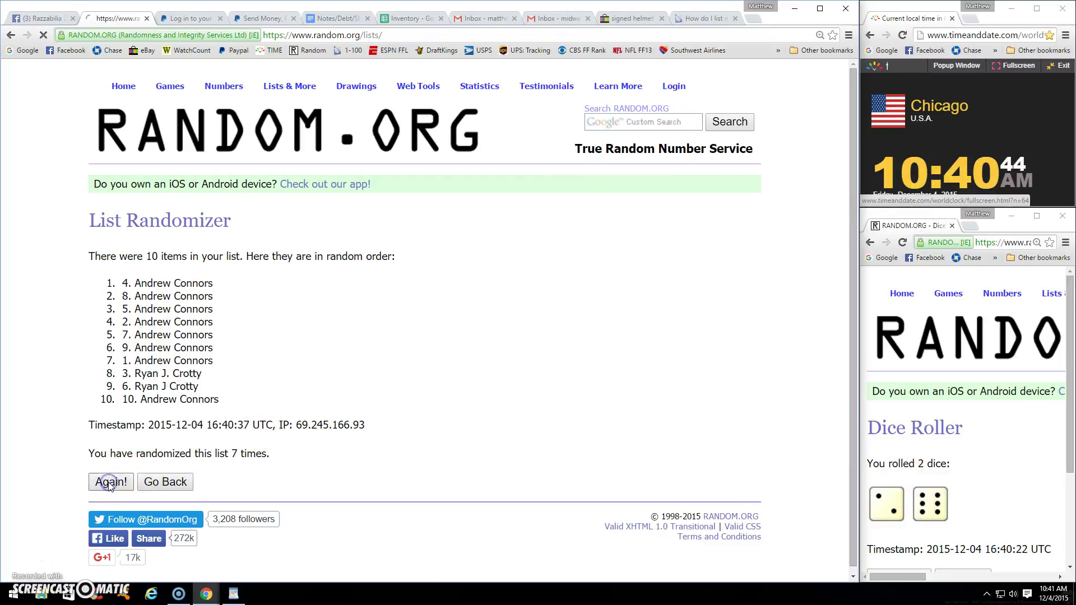
drag(232, 283, 189, 287)
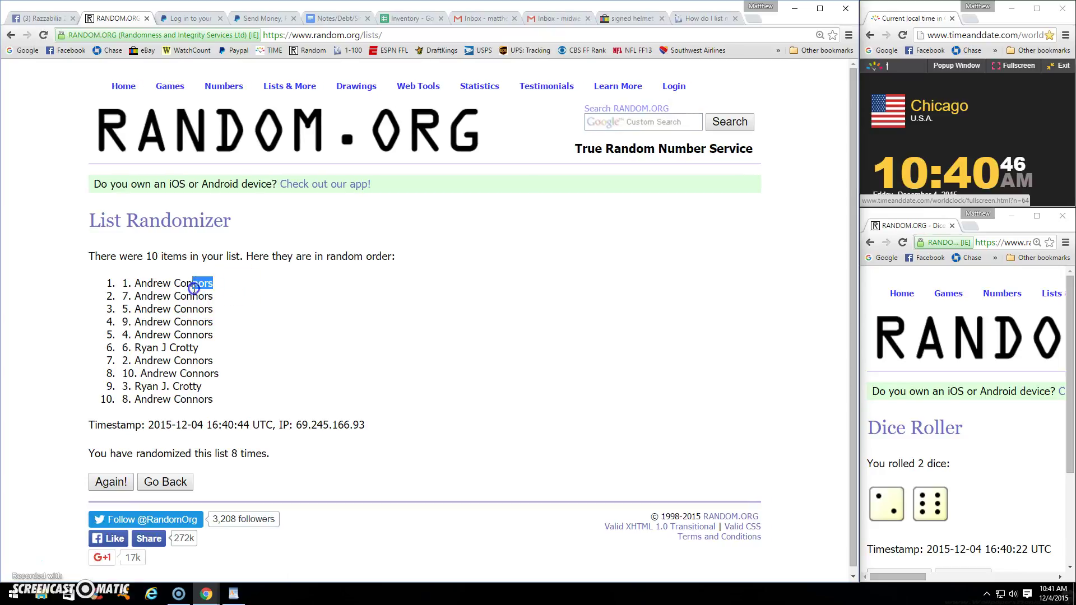
right_click(155, 283)
click(155, 291)
drag(147, 257, 221, 257)
drag(123, 283, 291, 276)
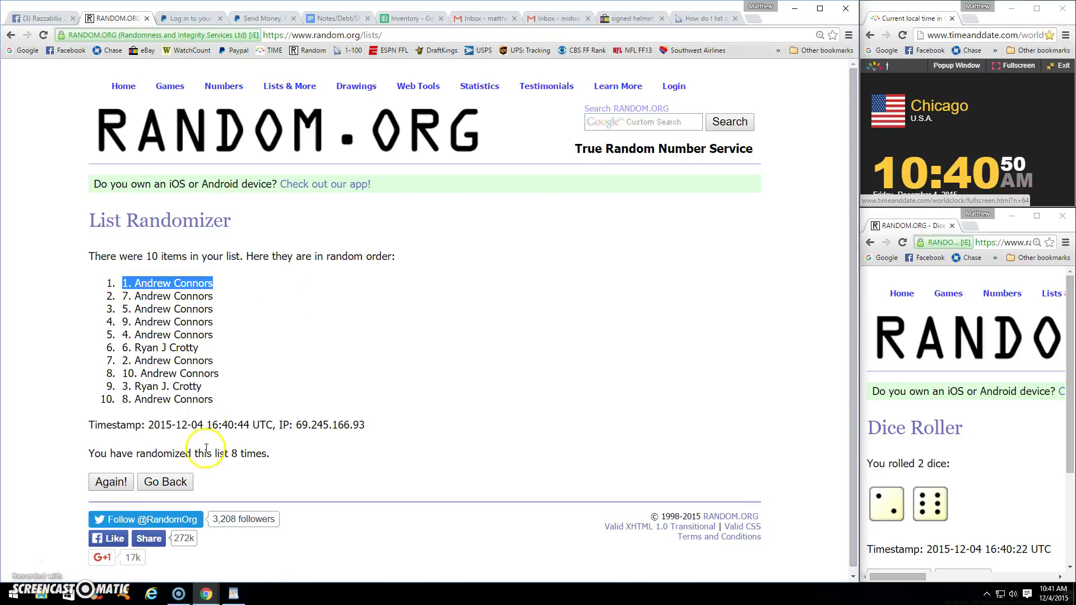
drag(210, 449, 302, 463)
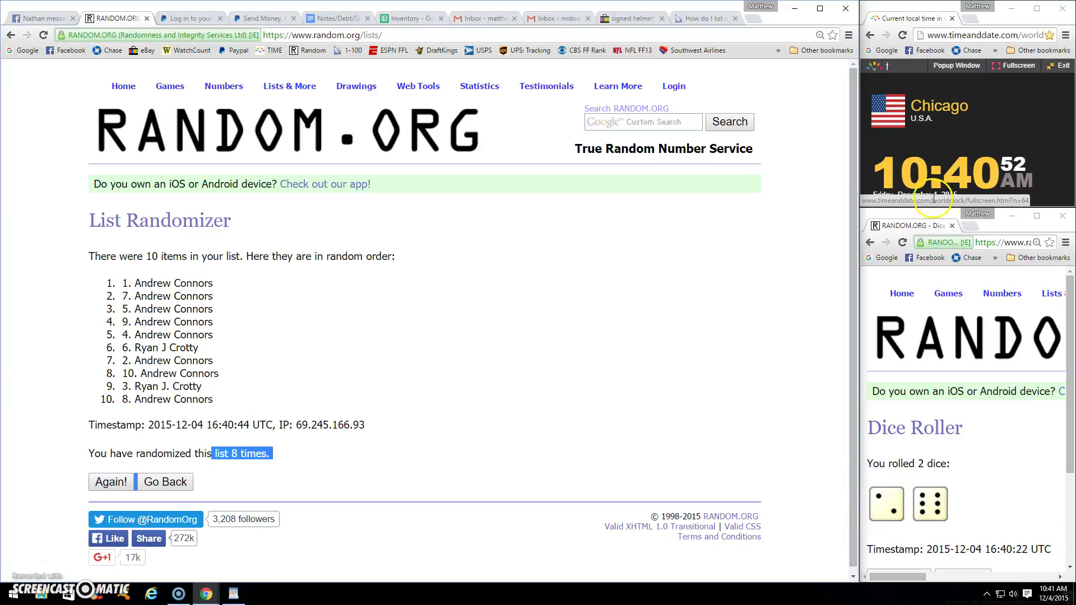
click(43, 19)
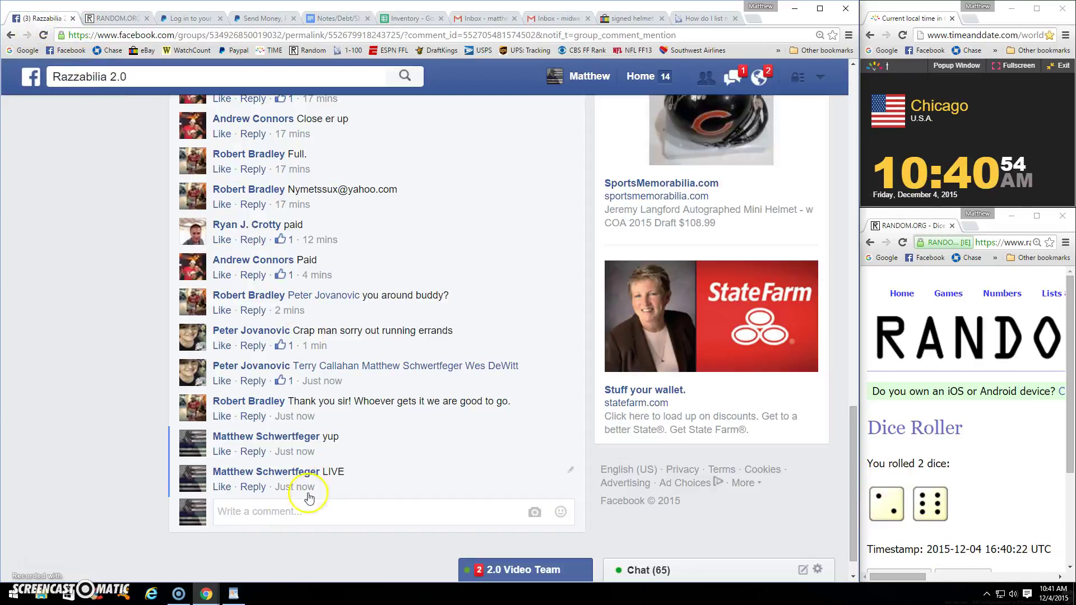